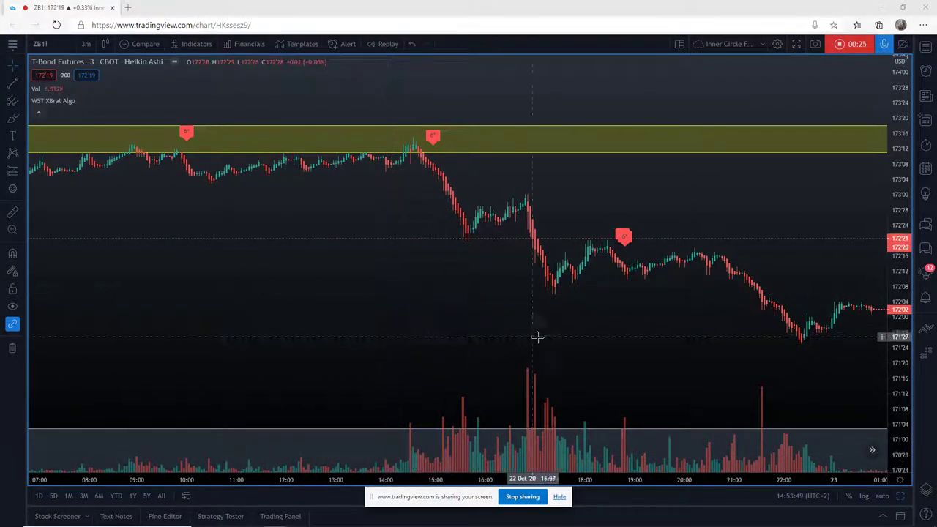
# - Draw a tall rectangle over the T-Bond chart from about 14:09 to 15:30 on 22 Oct, spanning roughly 173'24 to 170'24
pyautogui.moveTo(390, 350); pyautogui.dragTo(383, 310)
pyautogui.moveTo(373, 478); pyautogui.dragTo(592, 506)
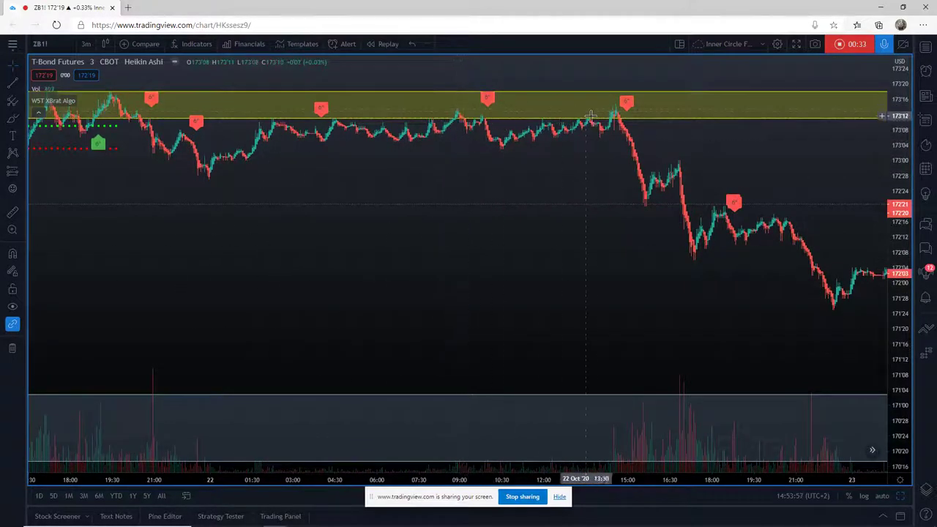
pyautogui.moveTo(640, 272); pyautogui.dragTo(576, 285)
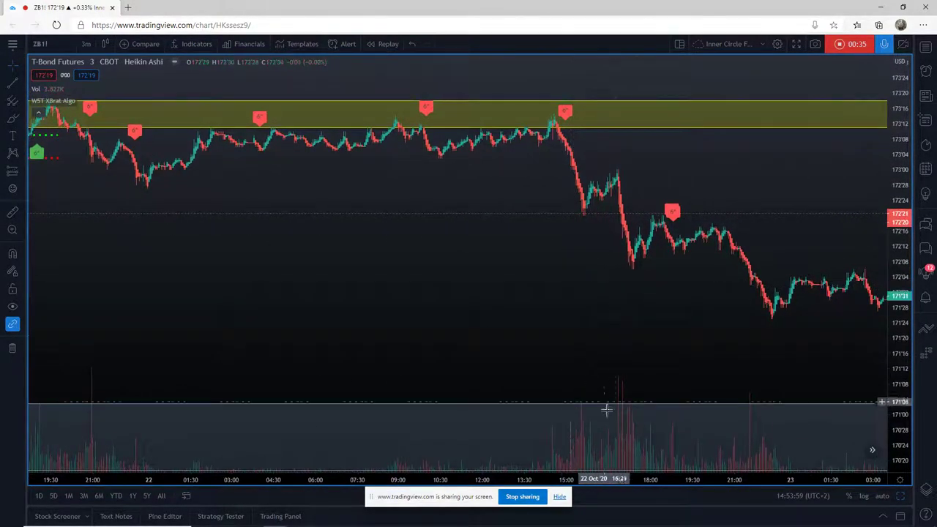
pyautogui.moveTo(618, 480); pyautogui.dragTo(527, 480)
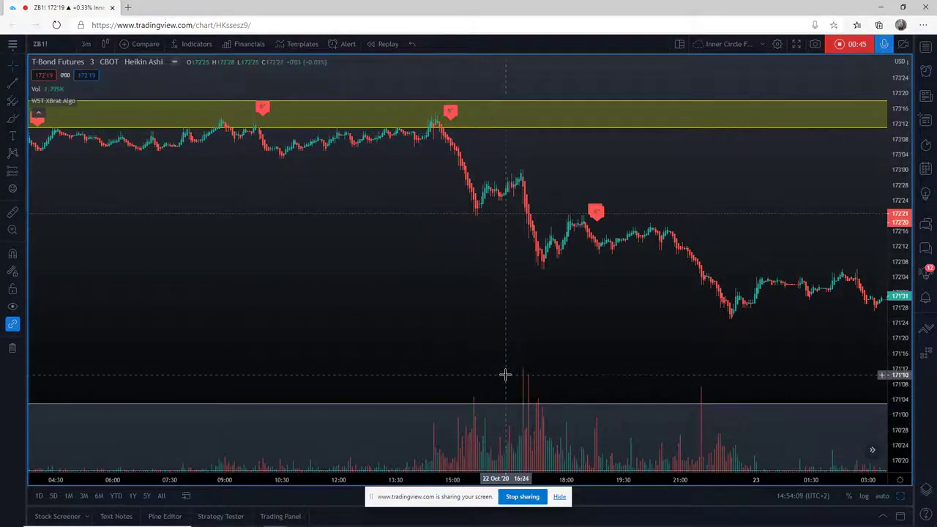
pyautogui.click(23, 121)
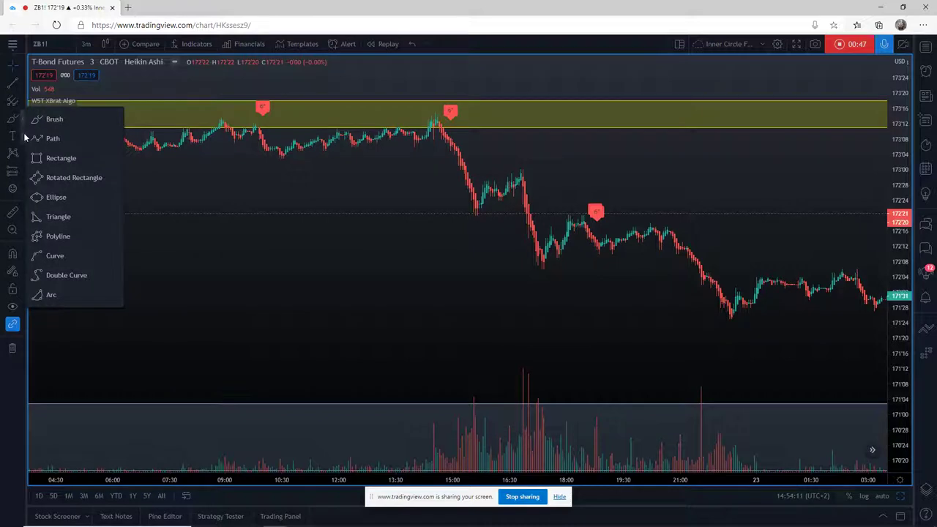
pyautogui.click(44, 157)
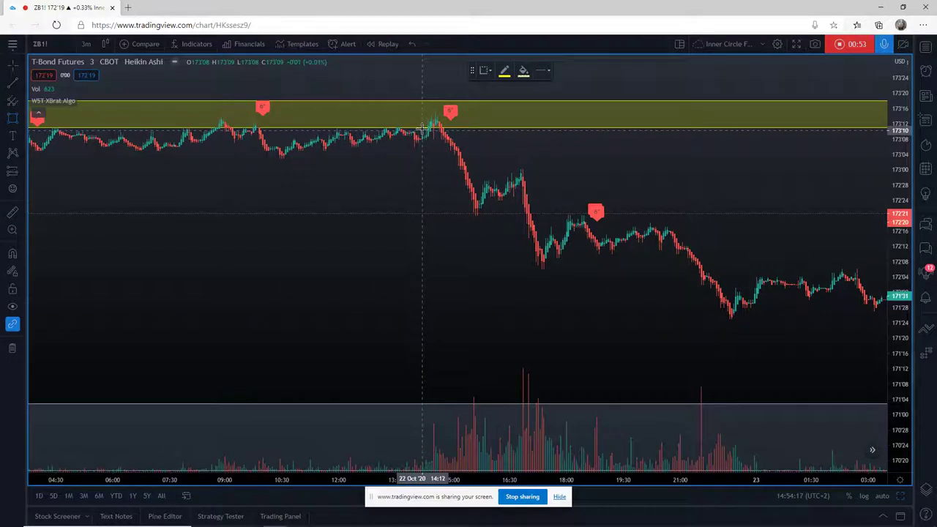
pyautogui.moveTo(422, 77)
pyautogui.mouseDown()
pyautogui.moveTo(500, 233)
pyautogui.moveTo(506, 357)
pyautogui.moveTo(487, 376)
pyautogui.moveTo(506, 380)
pyautogui.moveTo(466, 409)
pyautogui.moveTo(473, 451)
pyautogui.moveTo(504, 406)
pyautogui.moveTo(471, 446)
pyautogui.mouseUp()
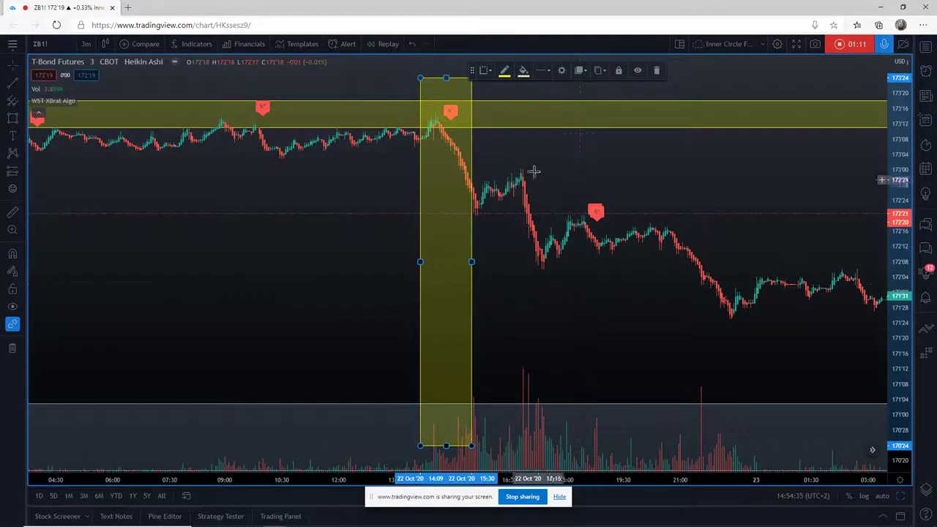
# - Change the tall rectangle's border and fill colours to blue, then deselect it
pyautogui.click(505, 72)
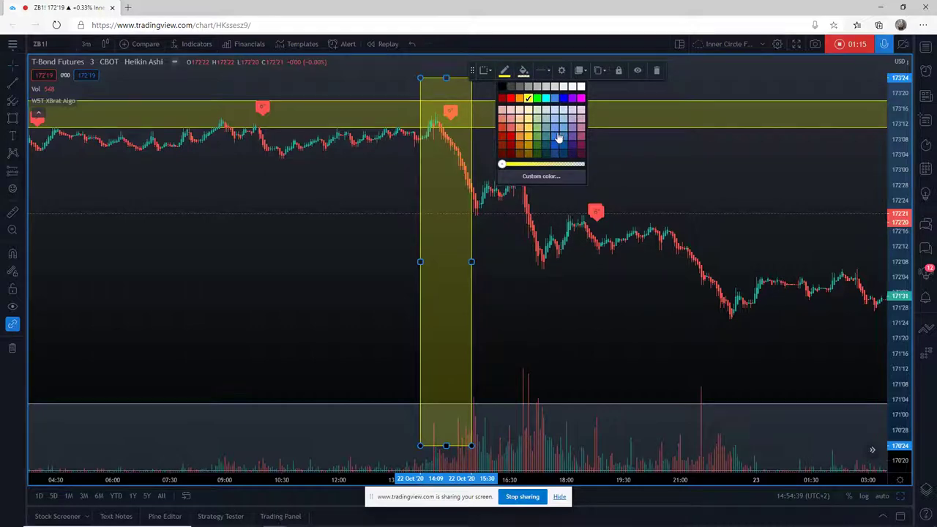
pyautogui.click(558, 137)
pyautogui.click(524, 70)
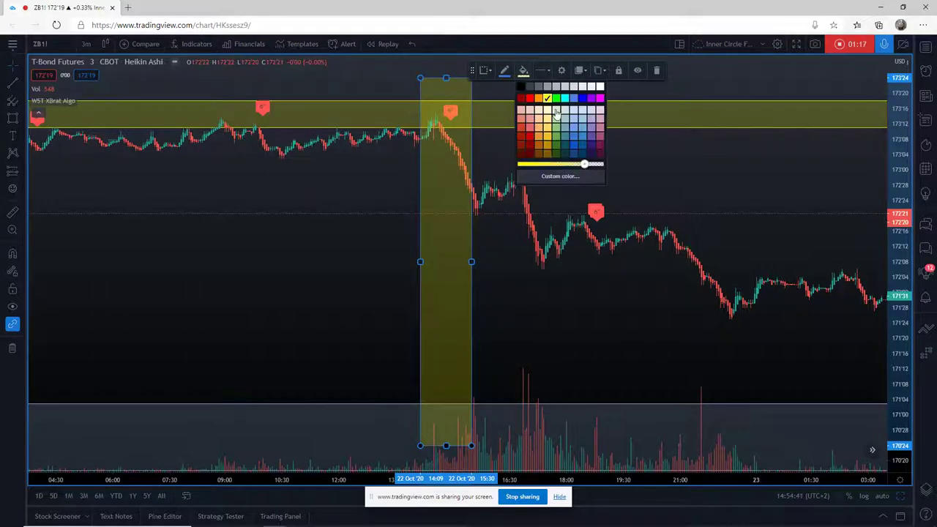
pyautogui.click(578, 134)
pyautogui.click(571, 180)
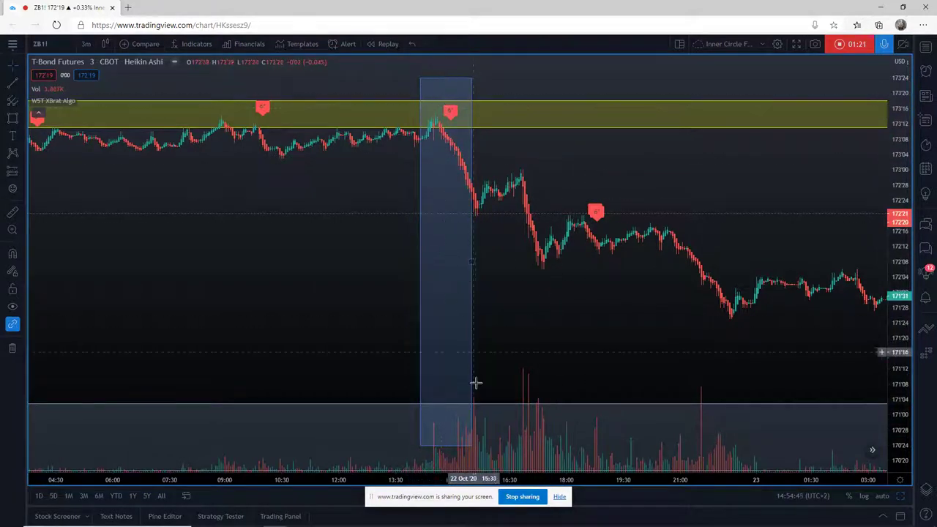
pyautogui.click(473, 412)
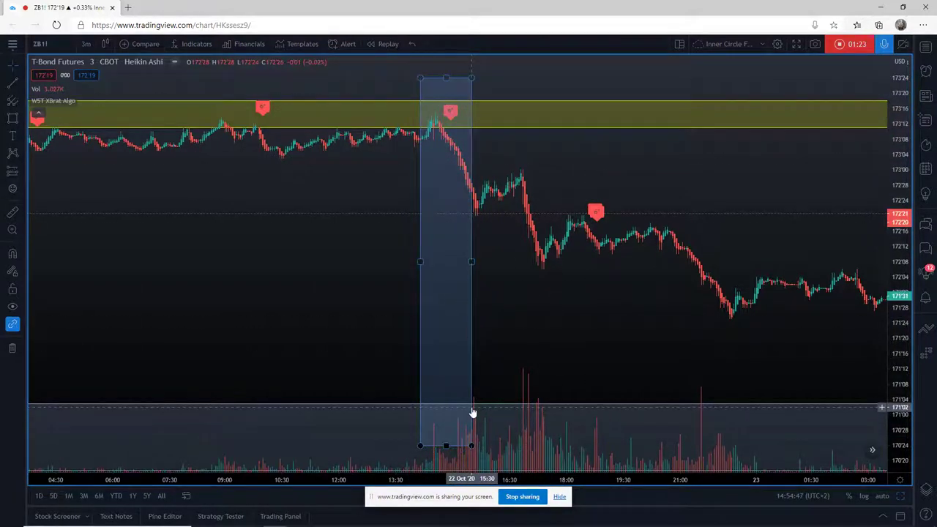
pyautogui.click(491, 325)
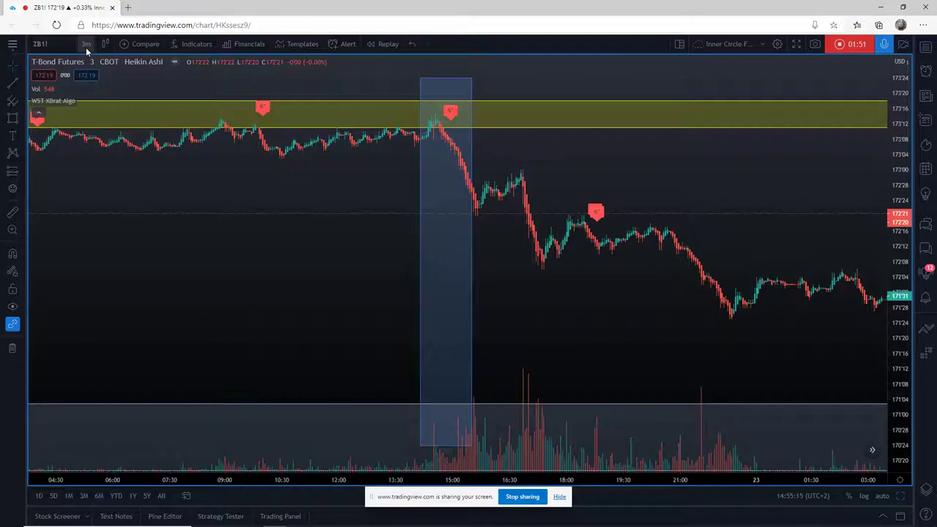
# - Overlay the CFD symbol DXY (U.S. Dollar Currency Index, TVC) on the main chart
pyautogui.click(134, 46)
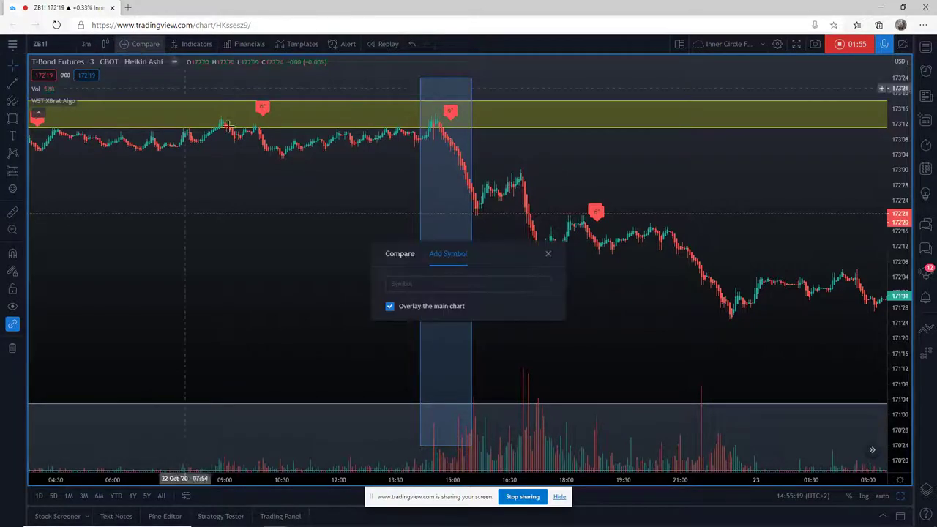
pyautogui.click(395, 283)
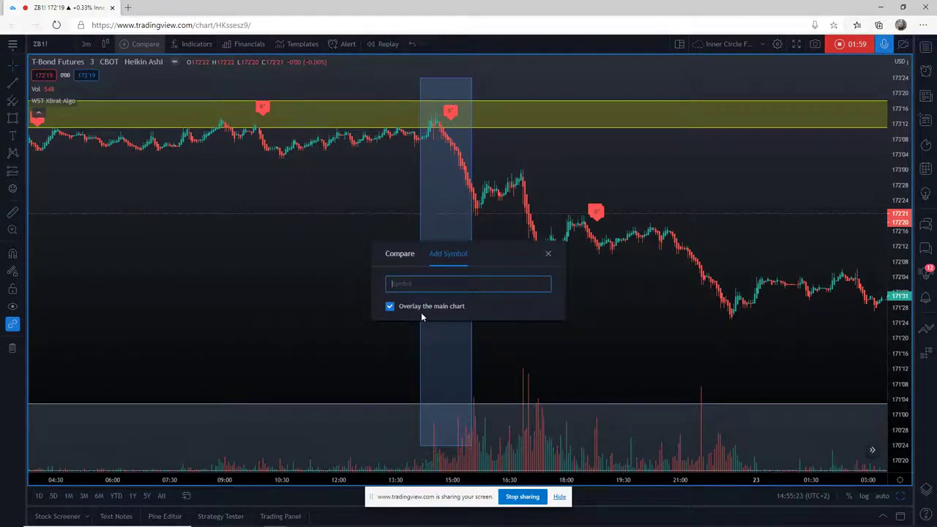
pyautogui.write('DXY')
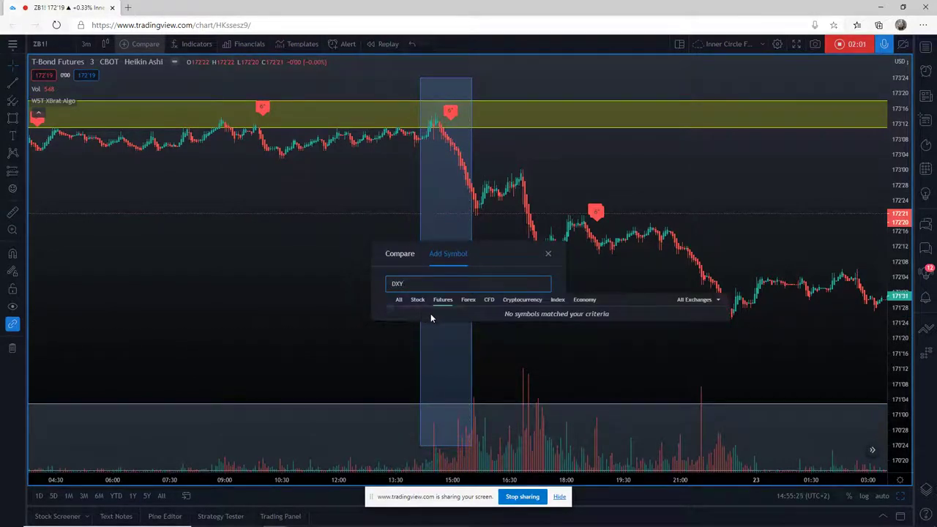
pyautogui.click(488, 308)
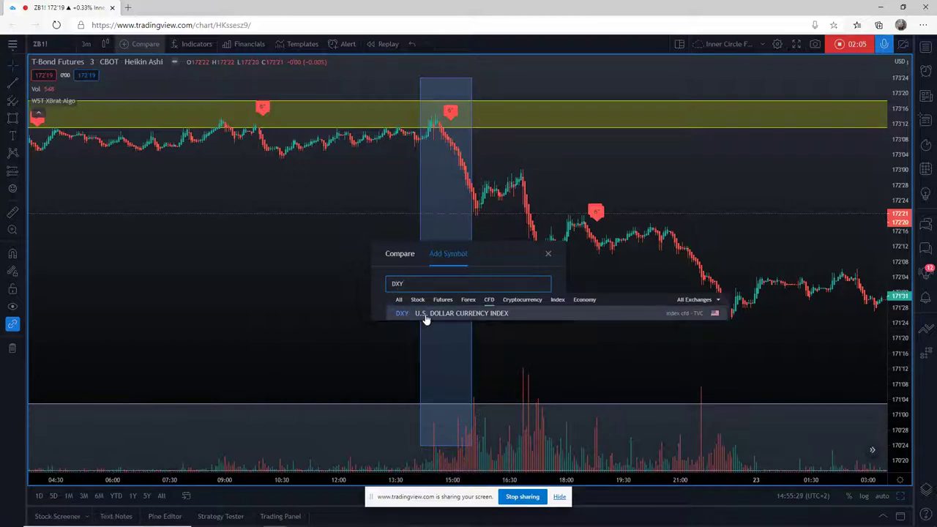
pyautogui.click(455, 318)
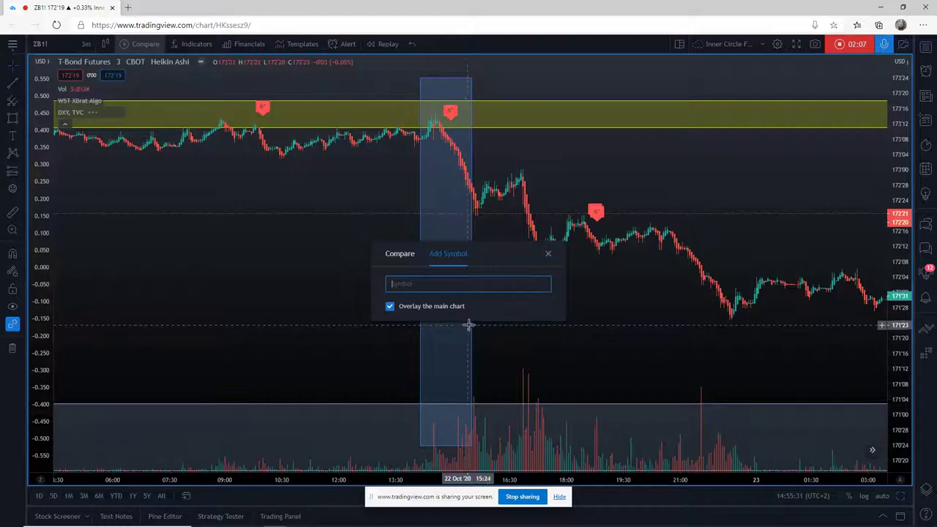
pyautogui.click(549, 253)
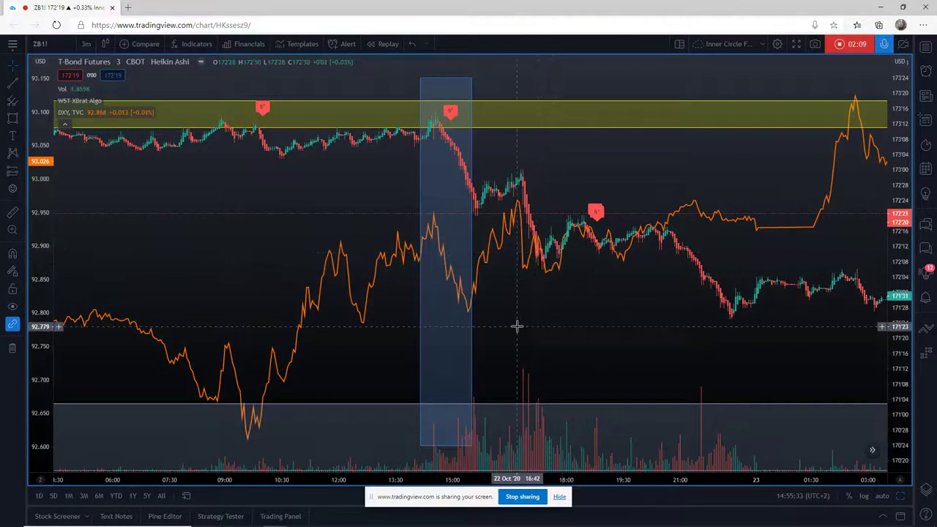
# - Set the DXY overlay's line colour to white in its style settings
pyautogui.click(348, 268)
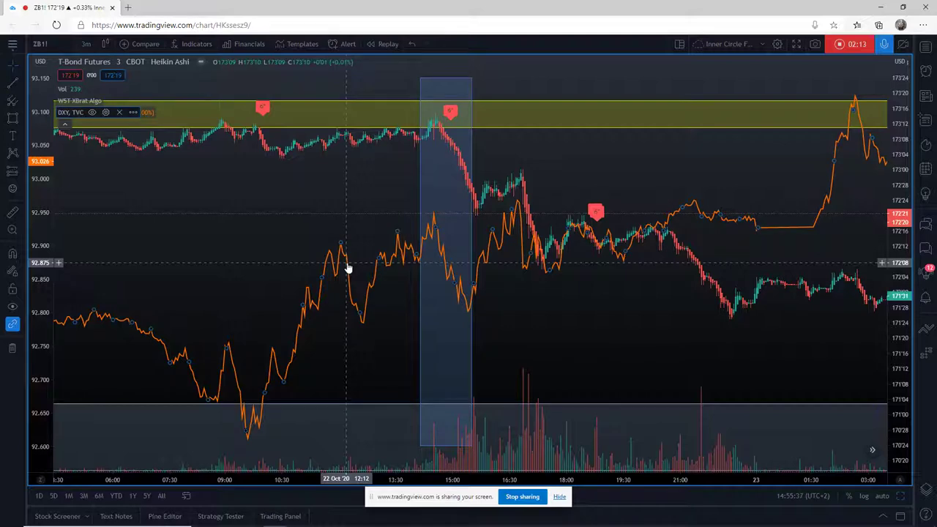
pyautogui.rightClick(349, 268)
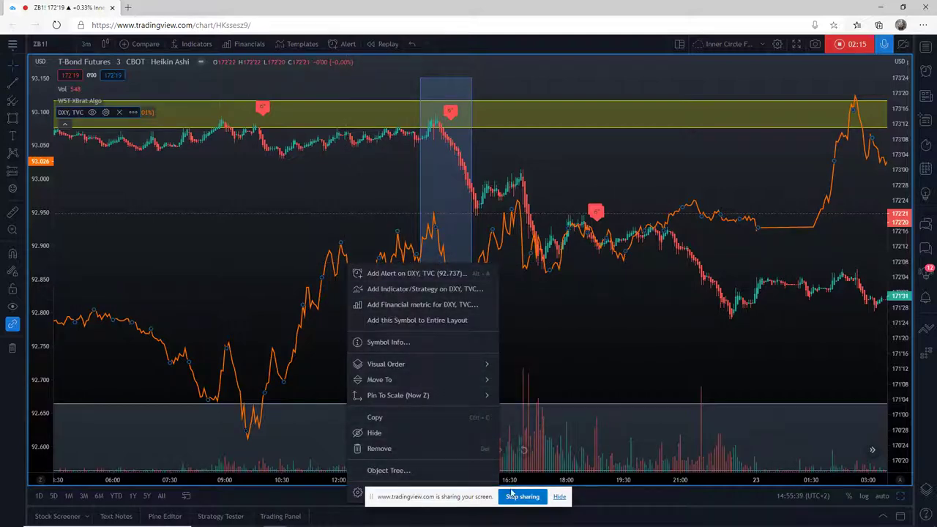
pyautogui.click(382, 495)
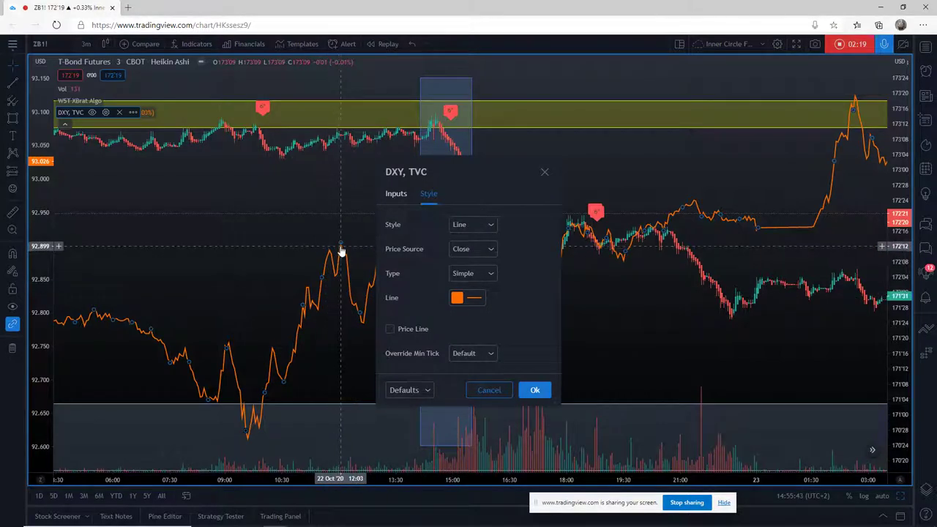
pyautogui.click(476, 299)
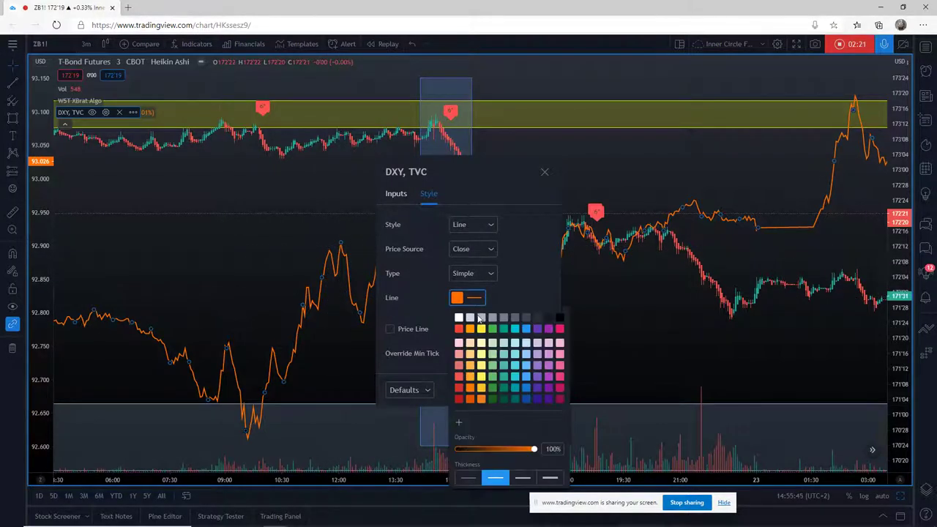
pyautogui.click(460, 318)
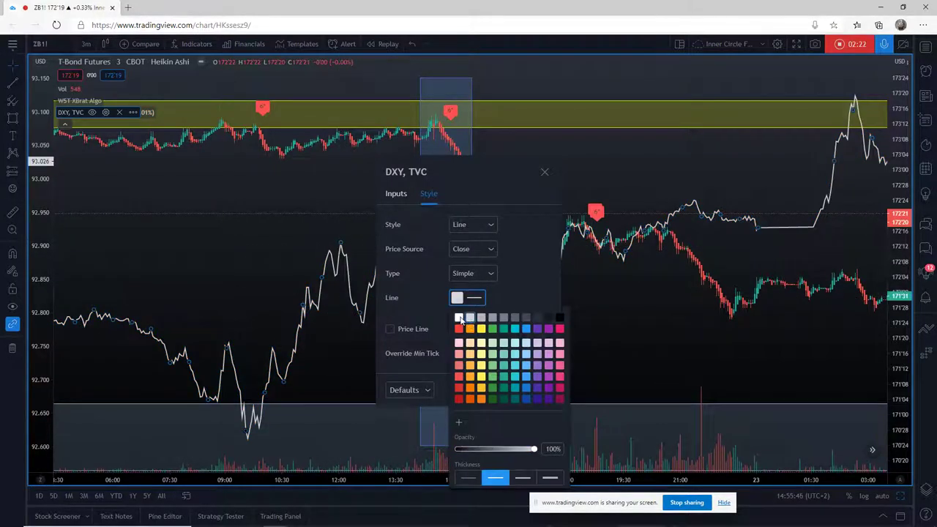
pyautogui.click(500, 289)
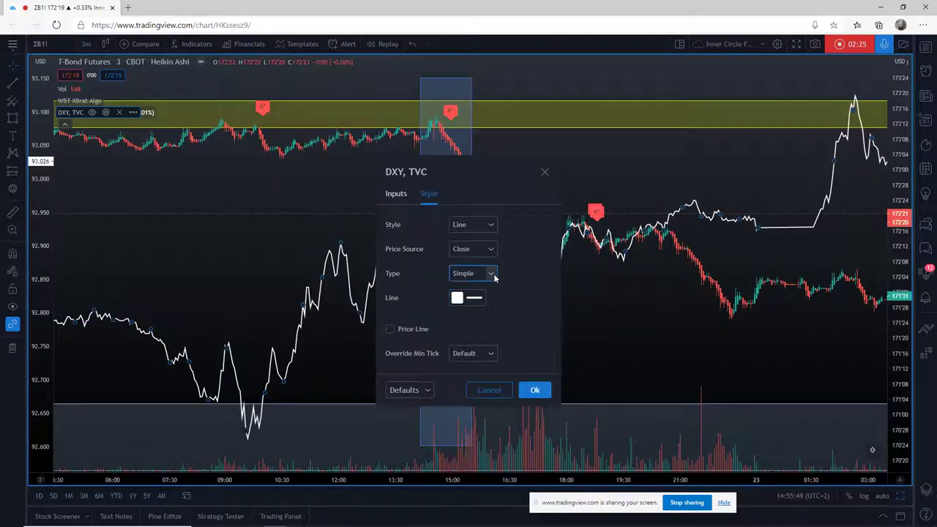
# - Set the DXY overlay's line type to Step and apply the style settings
pyautogui.click(492, 274)
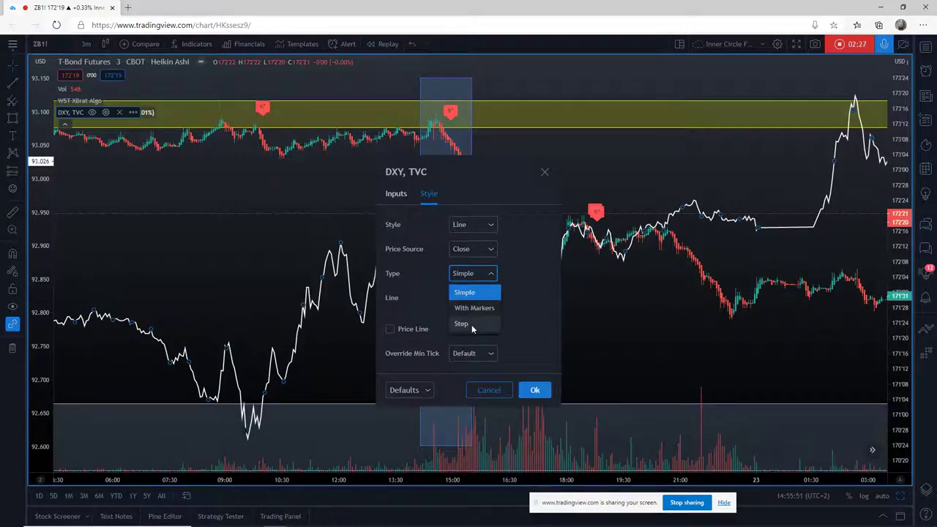
pyautogui.click(472, 324)
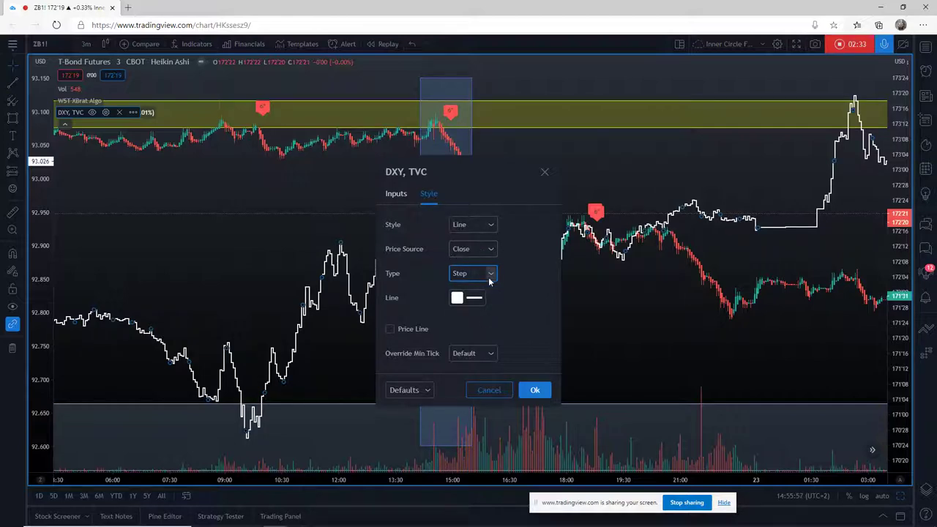
pyautogui.click(479, 301)
pyautogui.click(433, 309)
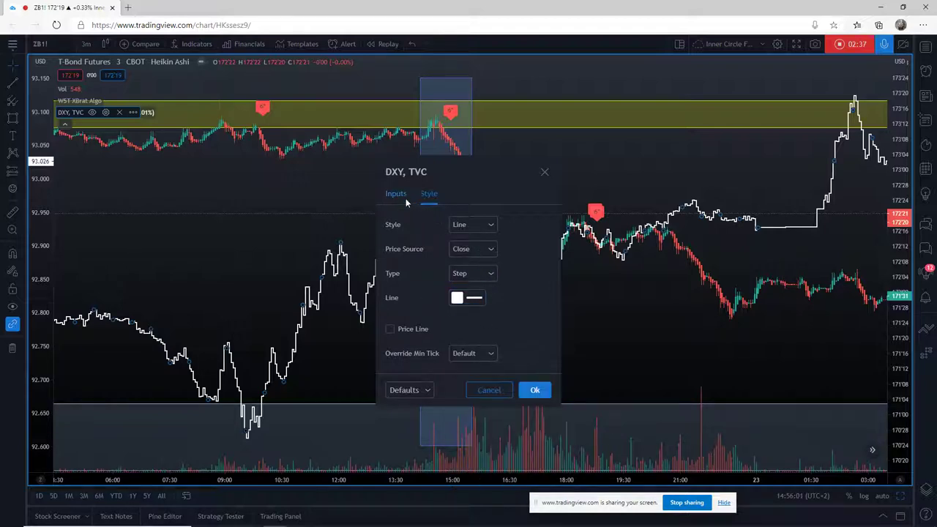
pyautogui.click(536, 391)
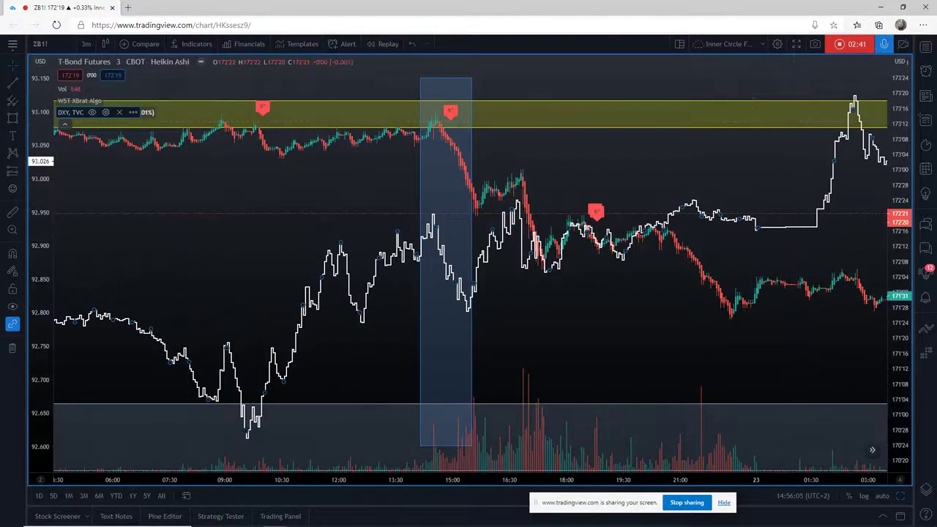
# - Examine how the DXY line moves against the T-Bond price in and after the blue highlighted interval
pyautogui.moveTo(42, 130); pyautogui.dragTo(209, 289)
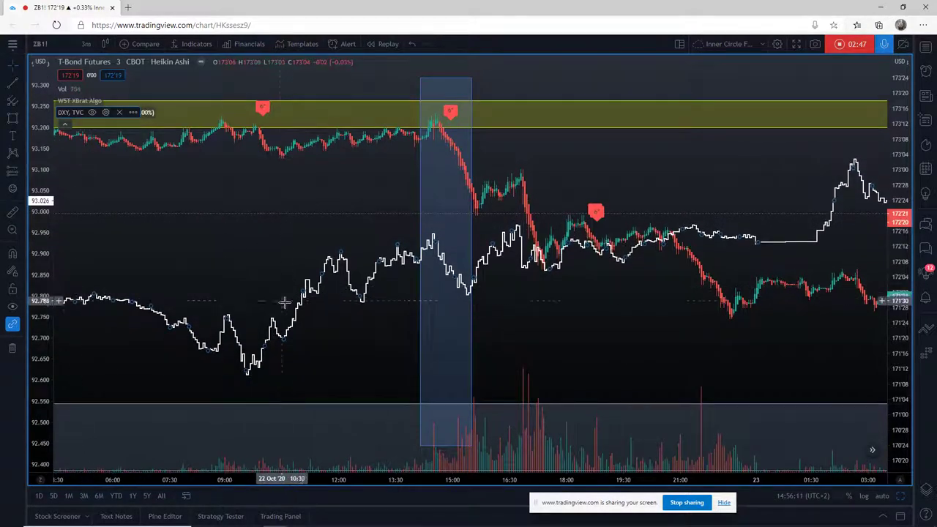
pyautogui.moveTo(296, 322); pyautogui.dragTo(317, 240)
pyautogui.moveTo(899, 343); pyautogui.dragTo(904, 273)
pyautogui.moveTo(655, 381)
pyautogui.mouseDown()
pyautogui.moveTo(655, 330)
pyautogui.moveTo(655, 385)
pyautogui.mouseUp()
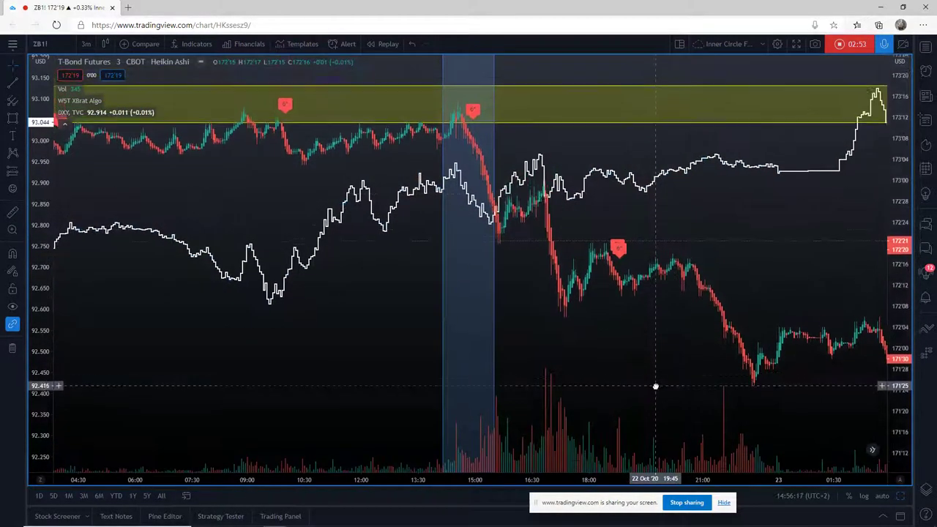
pyautogui.moveTo(907, 358); pyautogui.dragTo(908, 338)
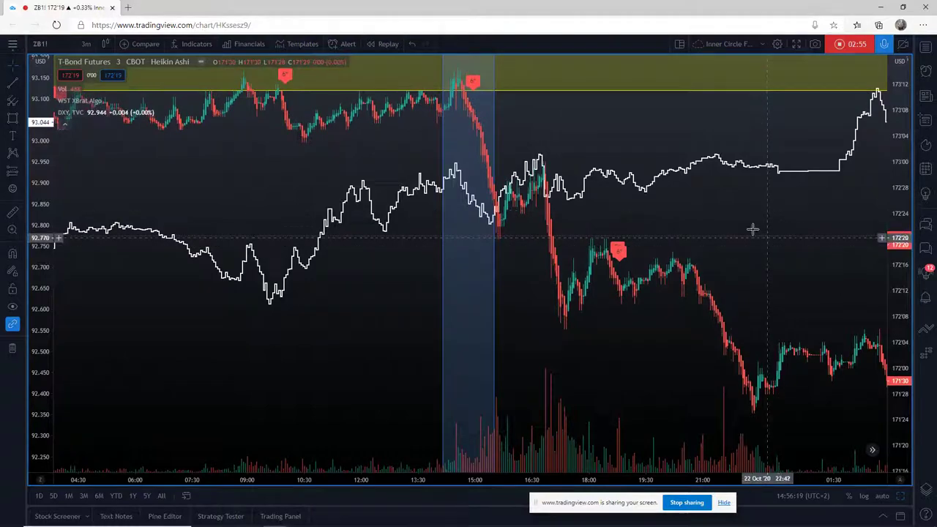
pyautogui.moveTo(751, 226); pyautogui.dragTo(743, 232)
pyautogui.scroll(4, 513, 410)
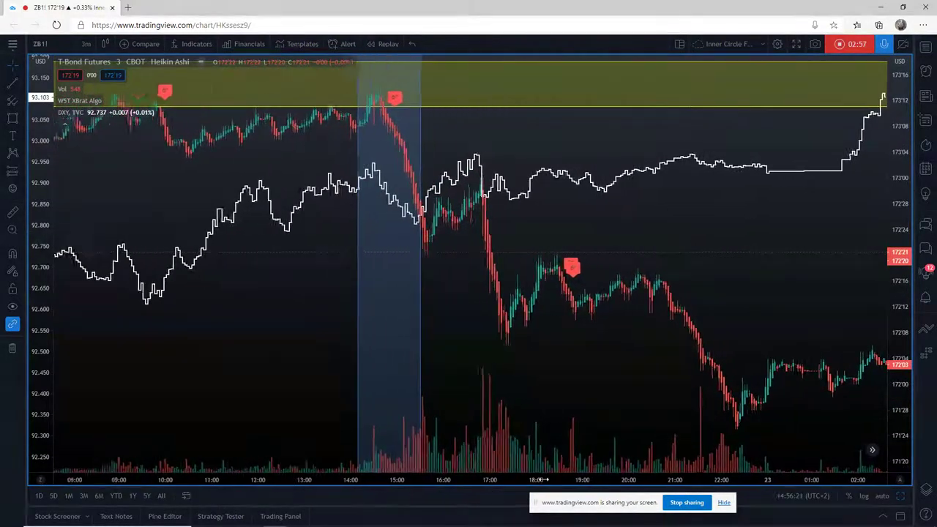
pyautogui.moveTo(432, 373); pyautogui.dragTo(603, 370)
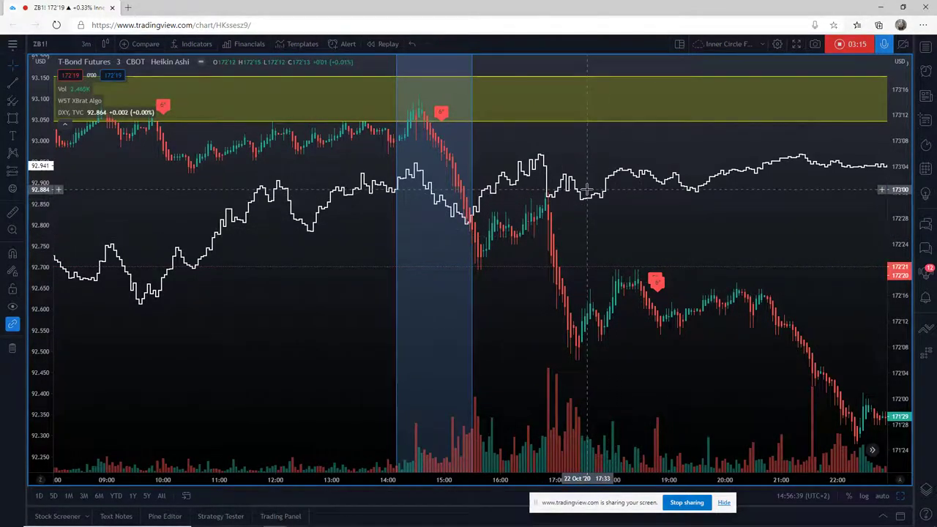
pyautogui.moveTo(589, 202); pyautogui.dragTo(587, 311)
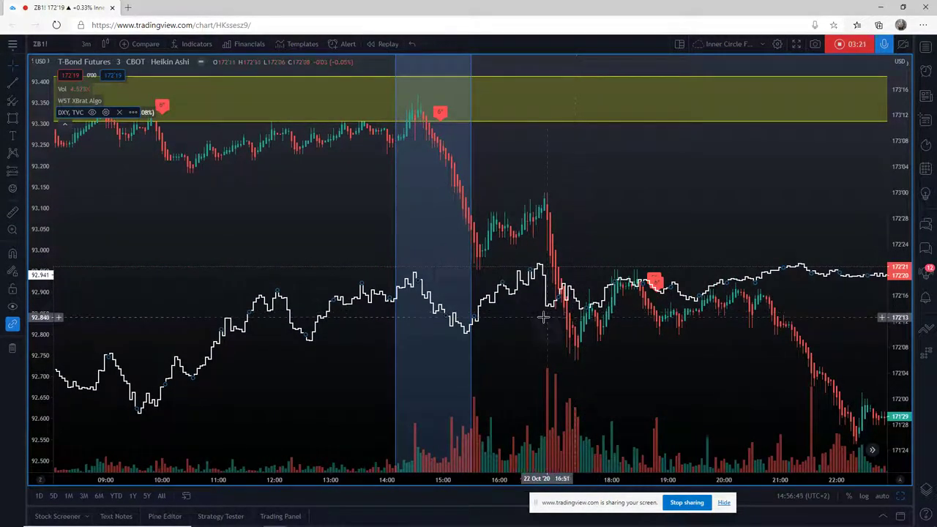
# - Overlay the continuous current E-mini S&P 500 futures contract ES1! (CME E-mini) on the main chart
pyautogui.click(136, 43)
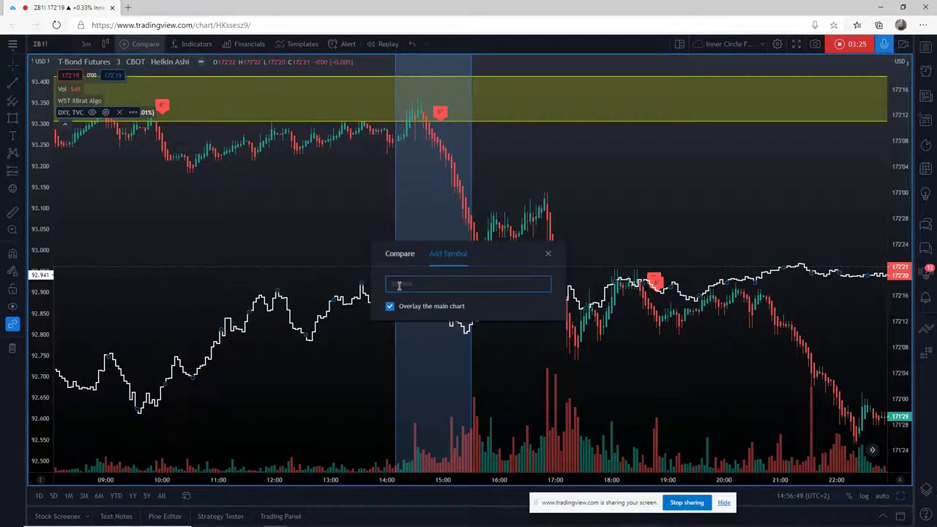
pyautogui.write('ES')
pyautogui.click(443, 301)
pyautogui.click(392, 314)
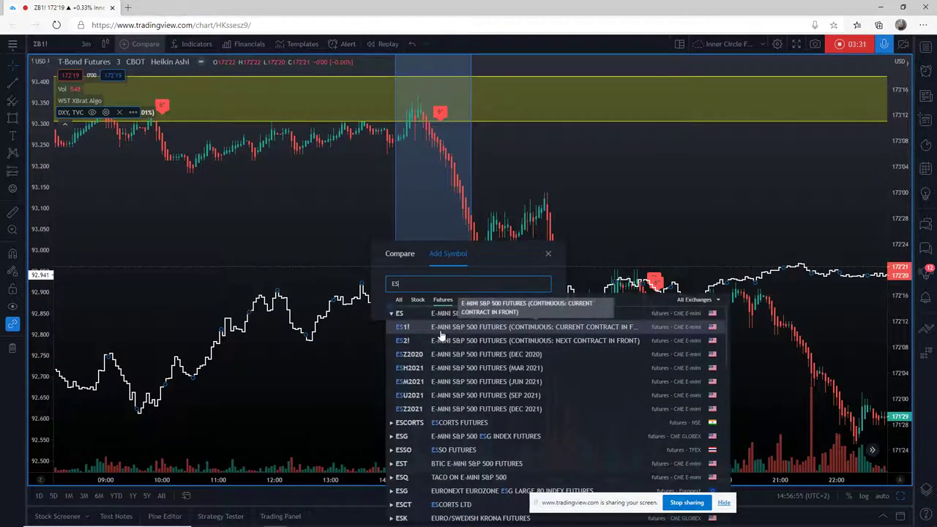
pyautogui.click(441, 330)
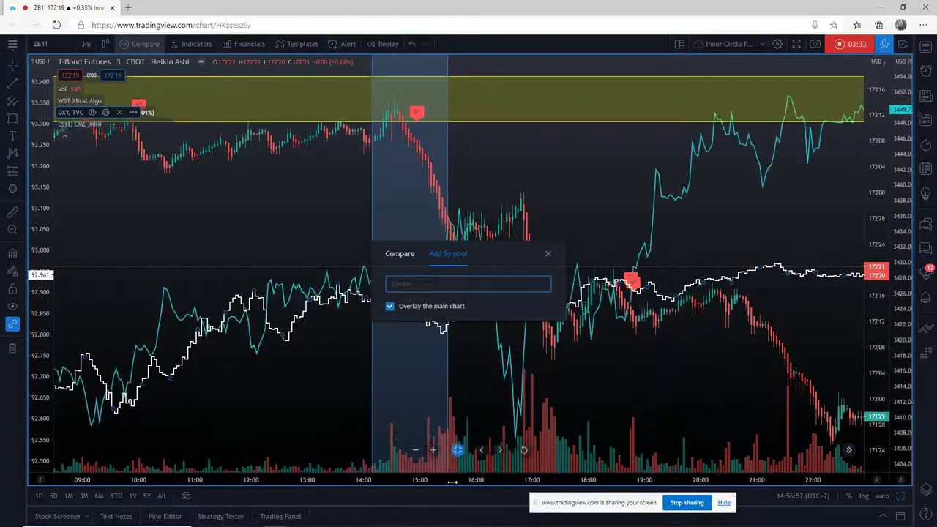
pyautogui.click(548, 253)
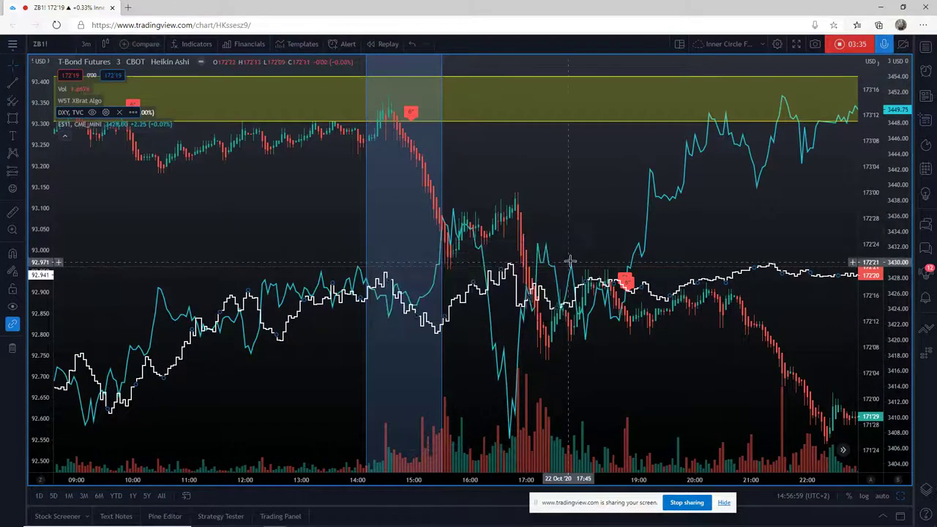
# - Set the ES1! overlay's line type to Step and apply the style settings
pyautogui.rightClick(656, 198)
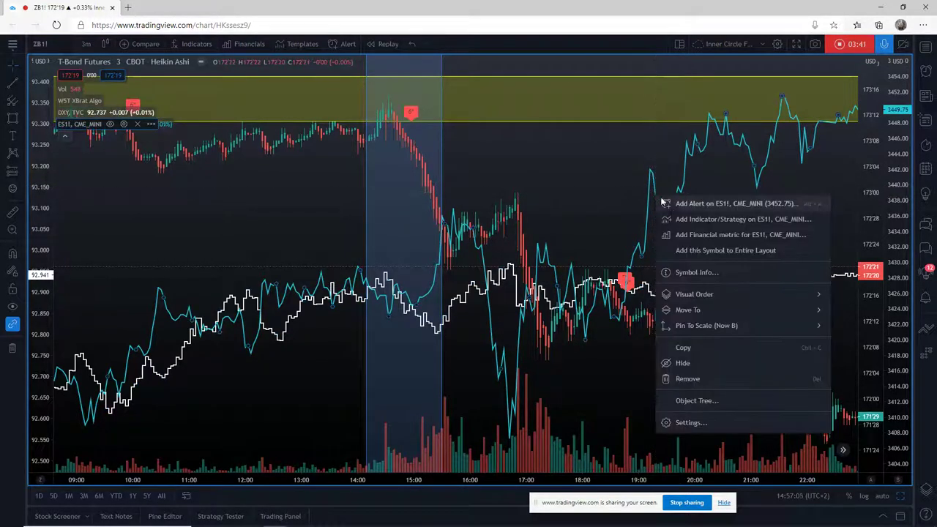
pyautogui.click(688, 422)
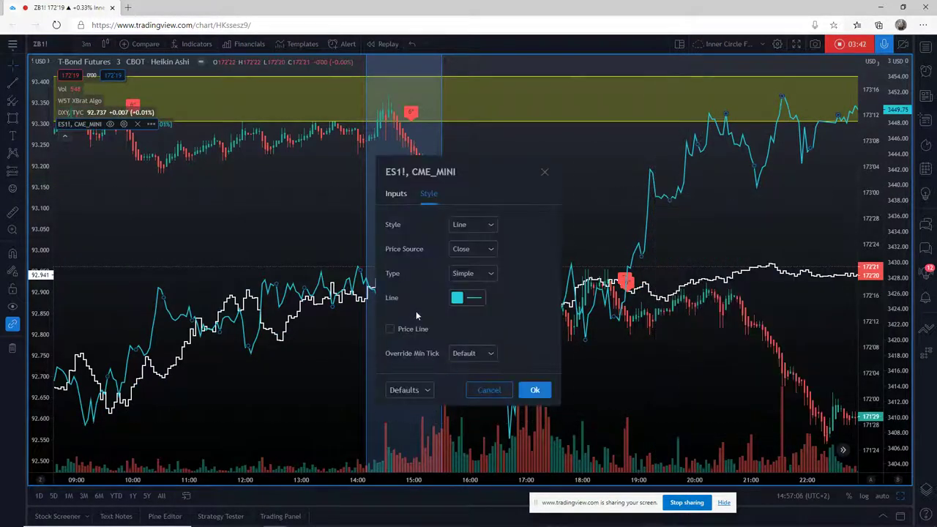
pyautogui.click(492, 276)
pyautogui.click(478, 323)
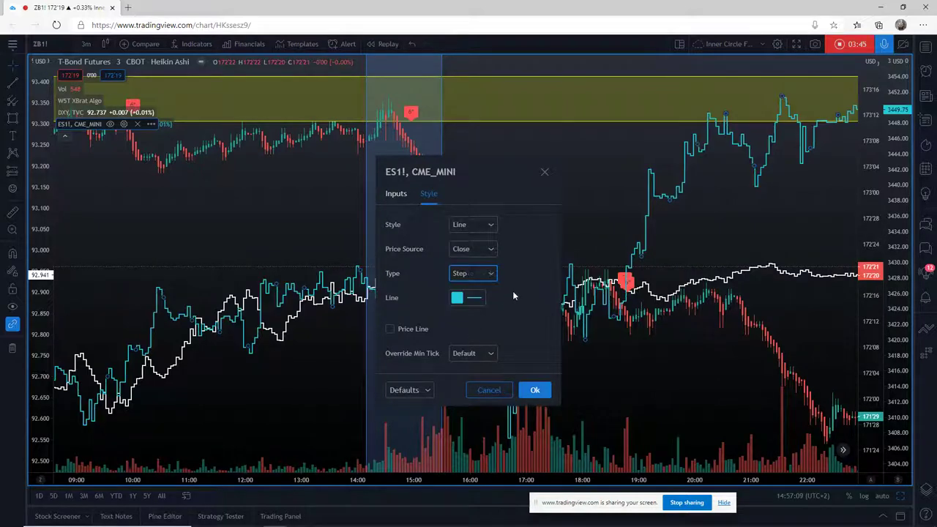
pyautogui.click(534, 390)
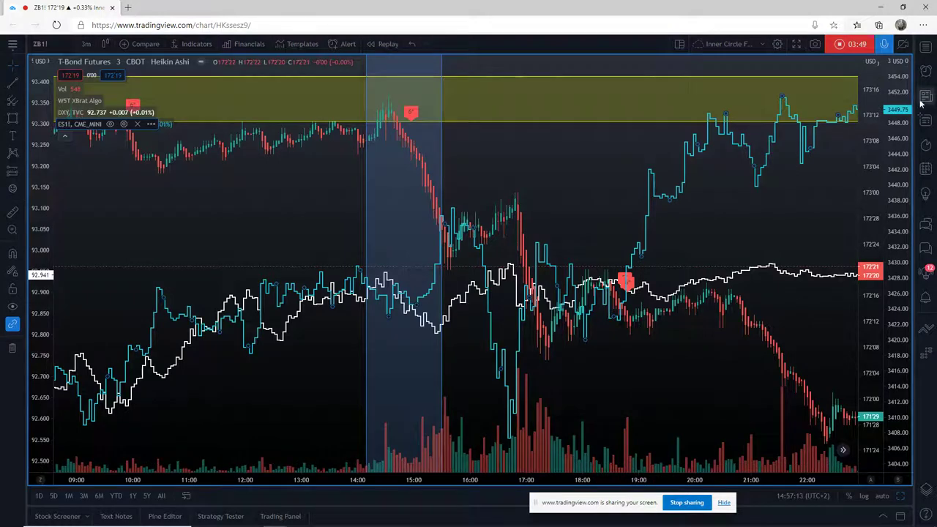
# - Compress the ES1! price scale and move the ES1! line up, clear of the DXY line
pyautogui.moveTo(897, 86); pyautogui.dragTo(897, 121)
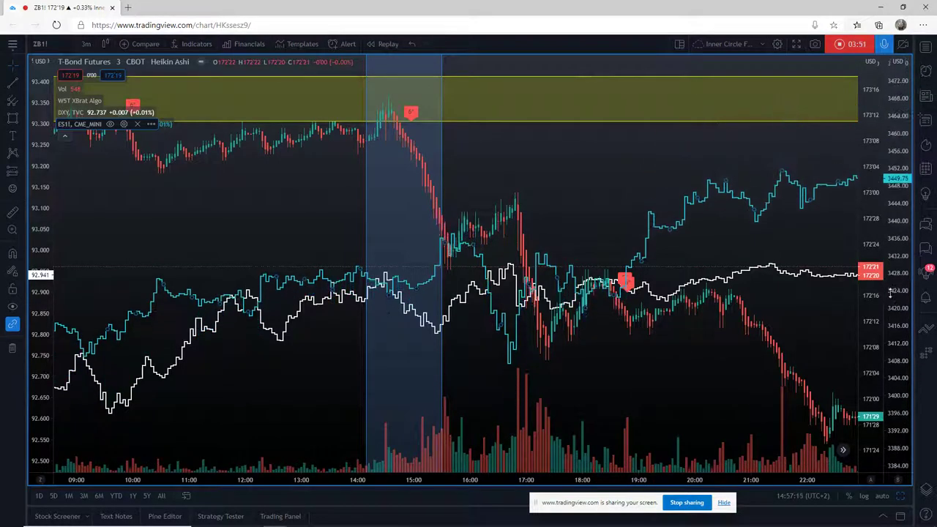
pyautogui.moveTo(671, 223); pyautogui.dragTo(670, 132)
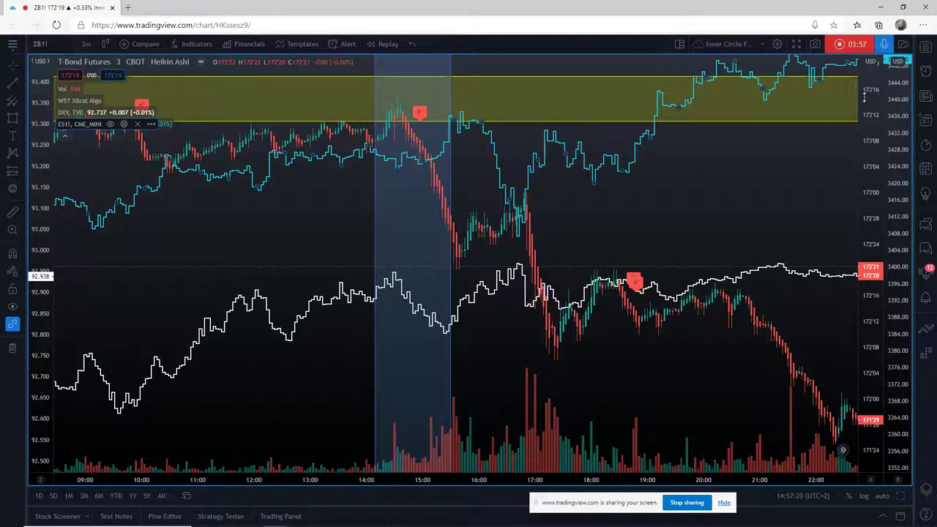
pyautogui.moveTo(865, 98); pyautogui.dragTo(865, 121)
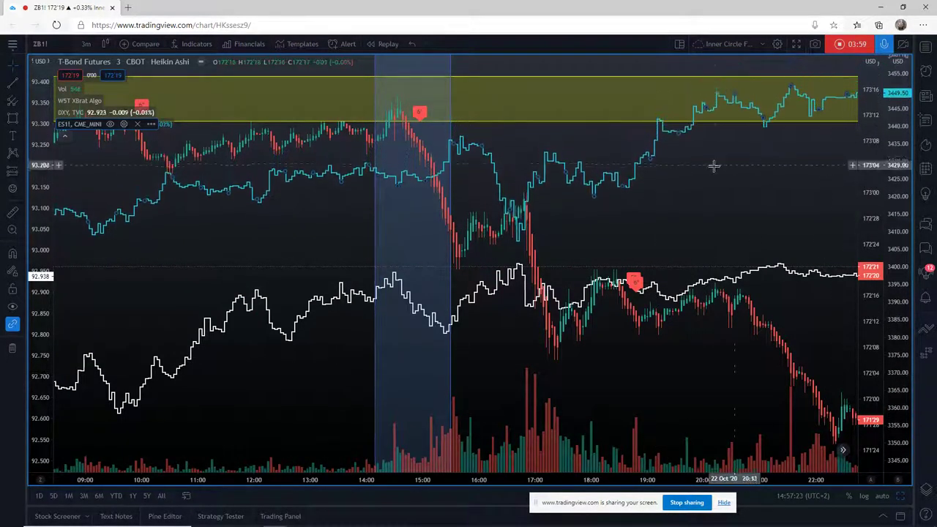
pyautogui.moveTo(619, 179); pyautogui.dragTo(620, 136)
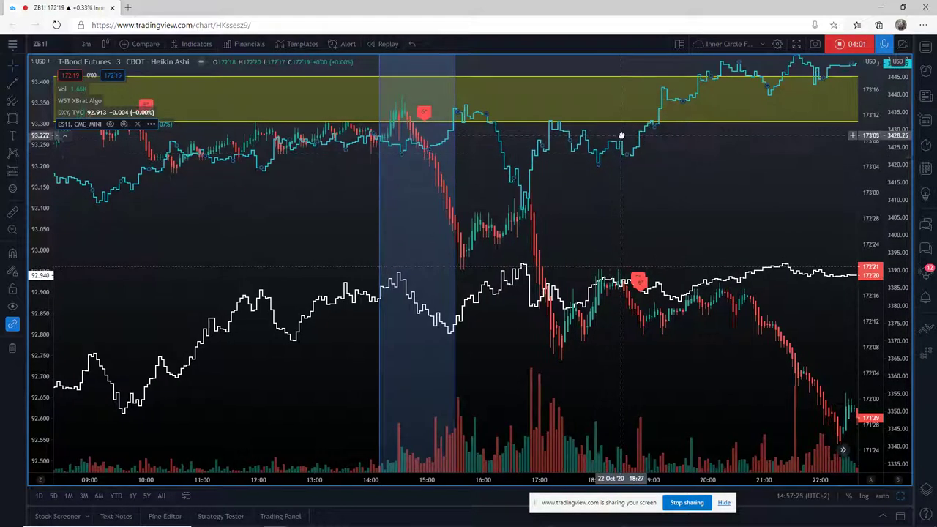
# - Reframe the chart around the blue highlighted interval with a slightly stretched time scale, and collapse the indicator legend
pyautogui.moveTo(505, 276); pyautogui.dragTo(691, 275)
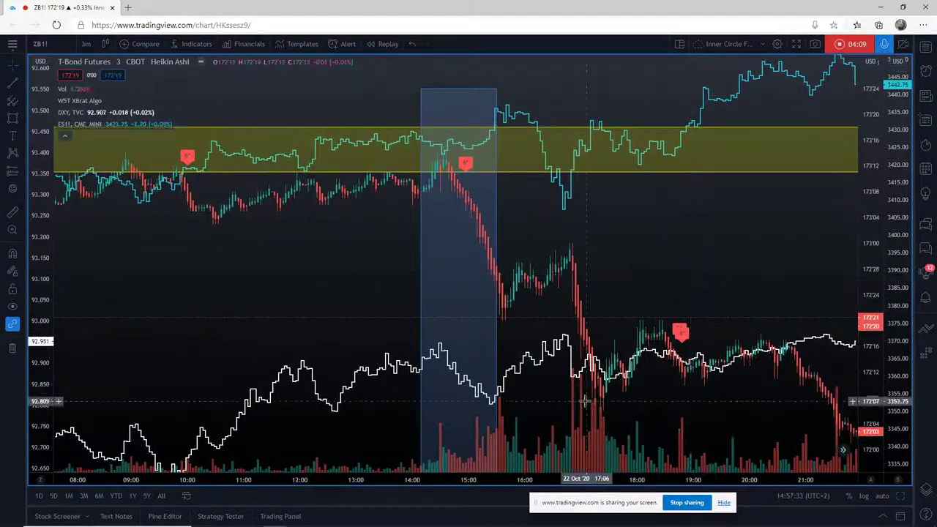
pyautogui.moveTo(580, 478); pyautogui.dragTo(513, 477)
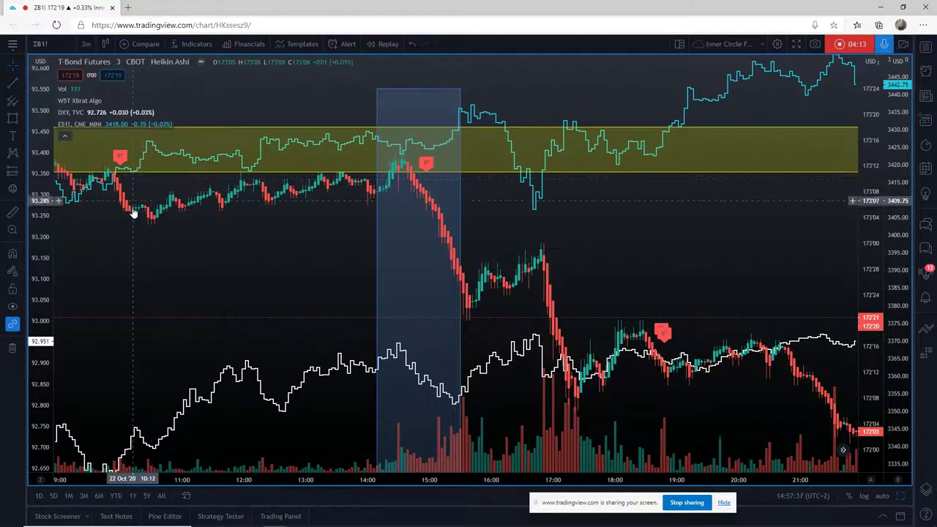
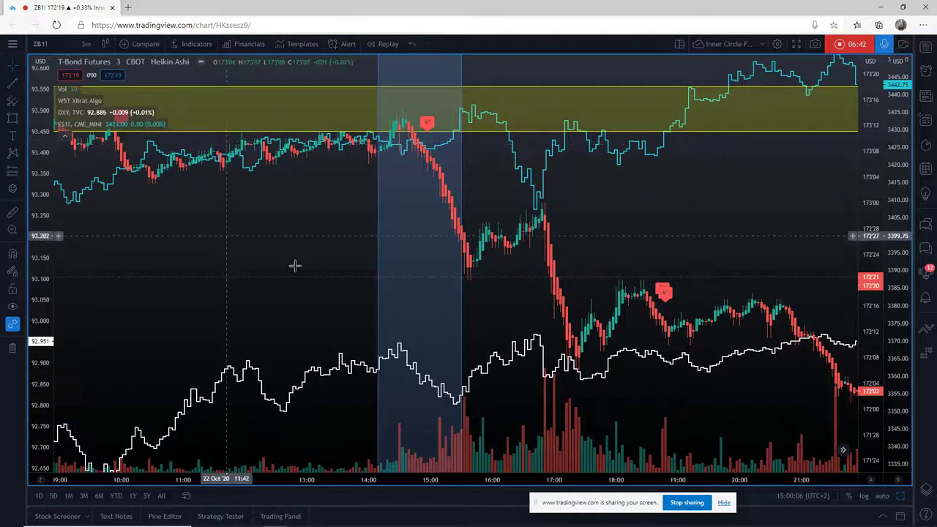
pyautogui.click(64, 137)
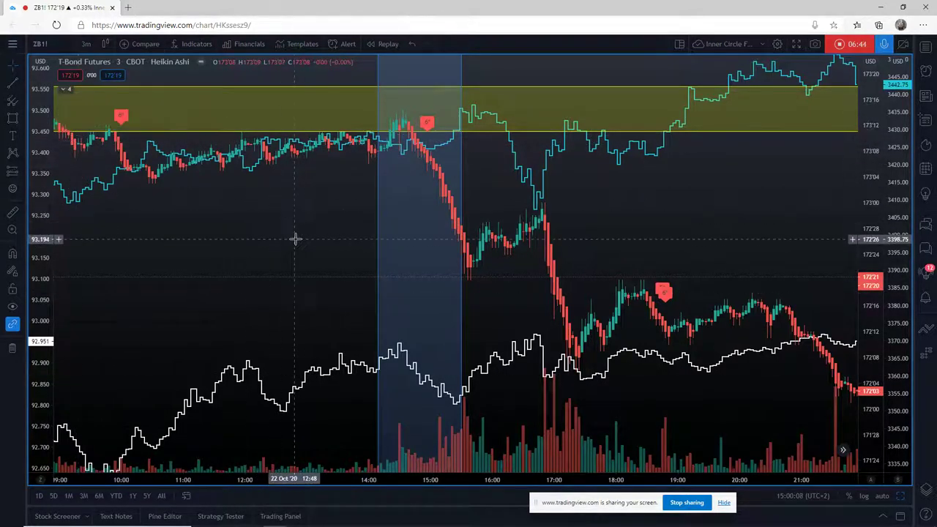